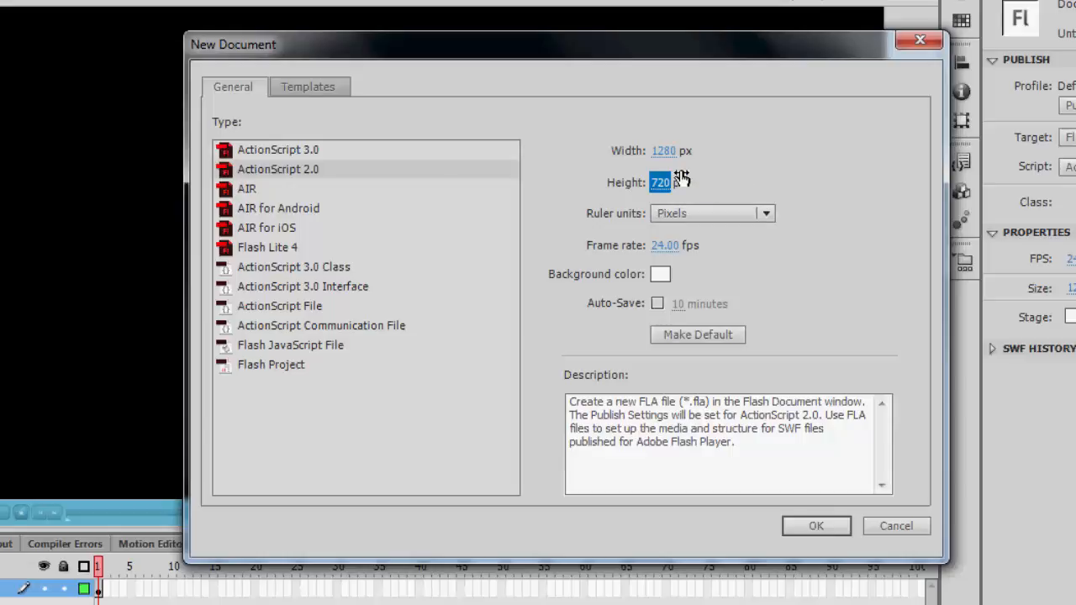
Create a new ActionScript 2.0 document with a stage size of 1280 x 750 px.
click(658, 184)
text(7)
key(Return)
click(820, 528)
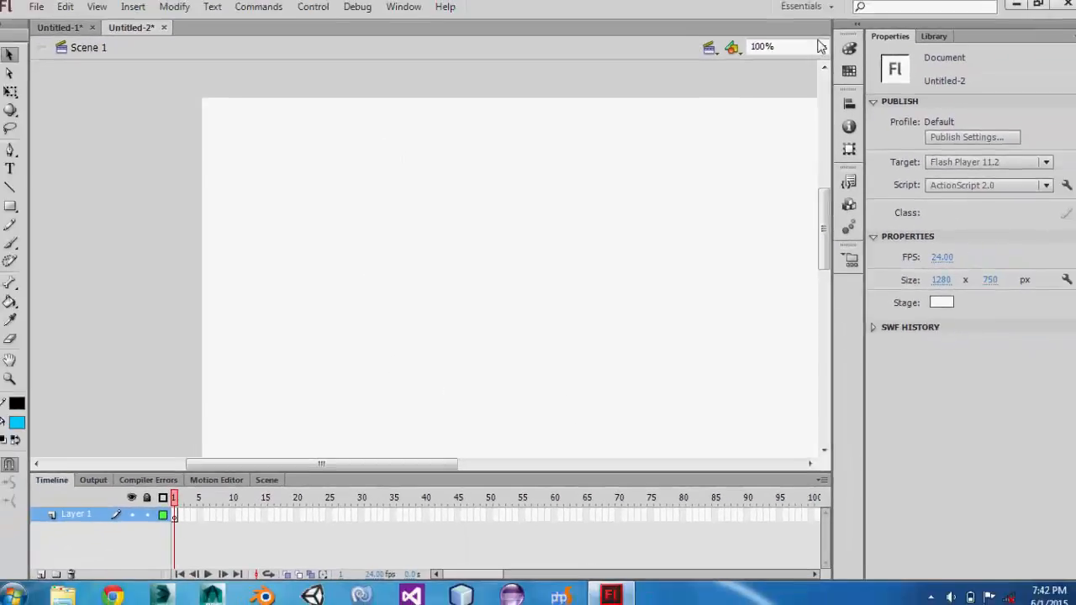
Set the stage magnification to Fit in Window.
click(821, 47)
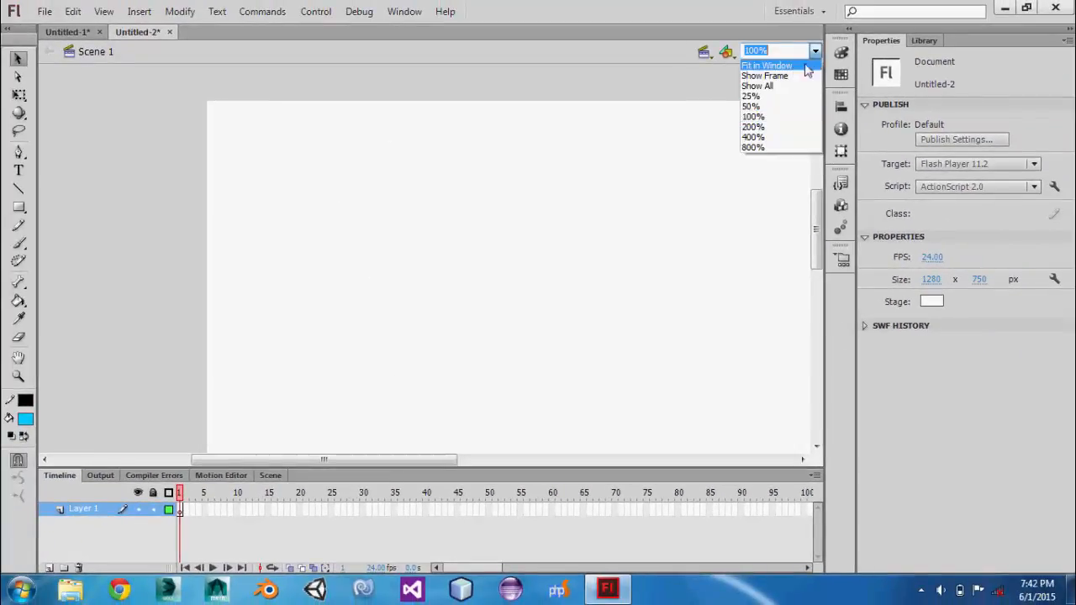
click(564, 273)
click(814, 53)
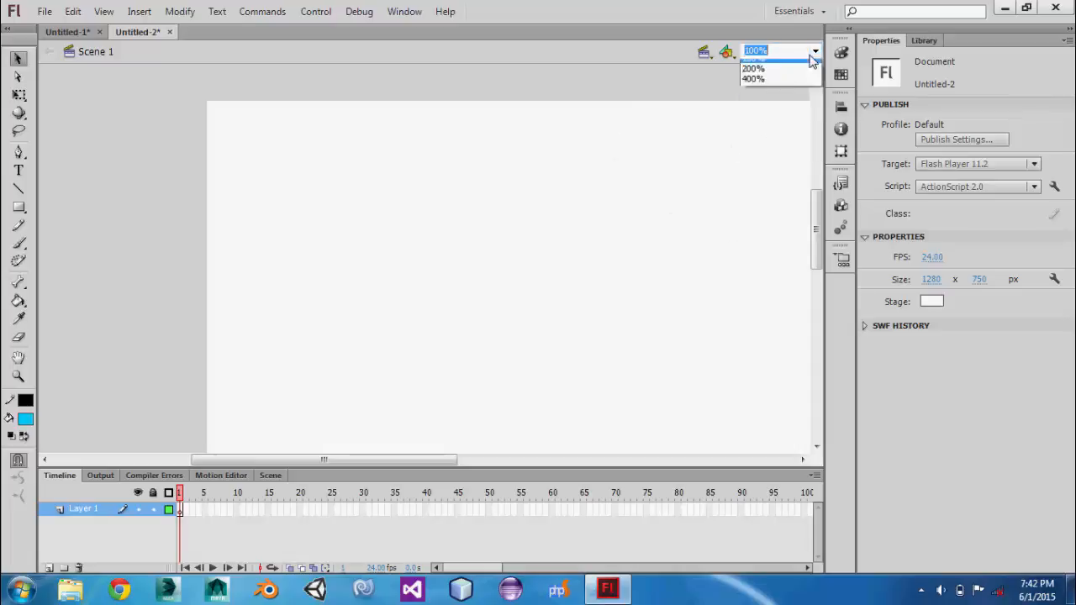
click(765, 66)
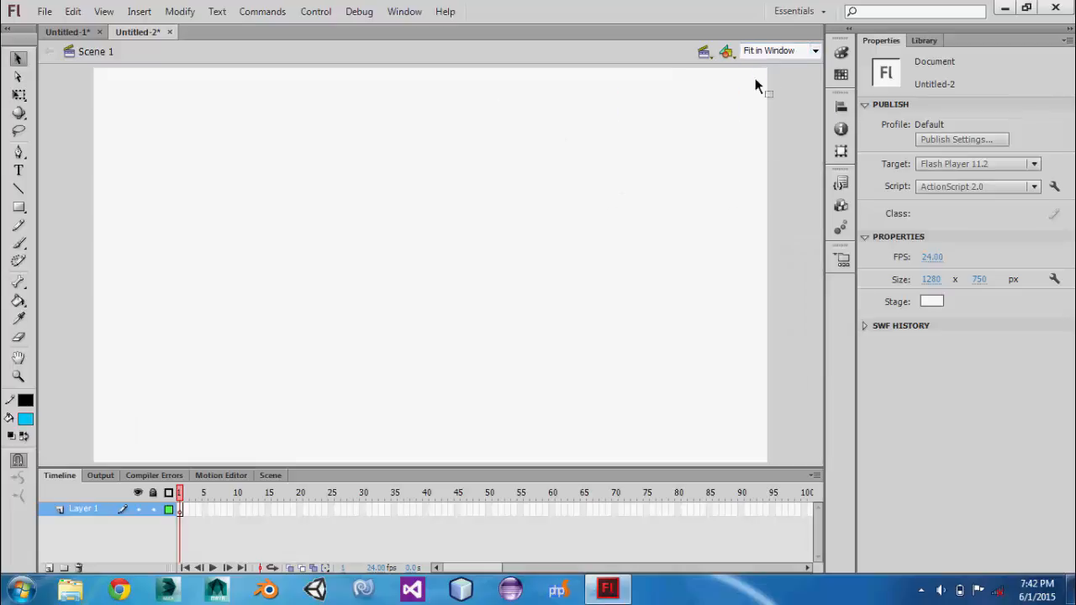
Start the Import Video wizard for the new document.
click(44, 12)
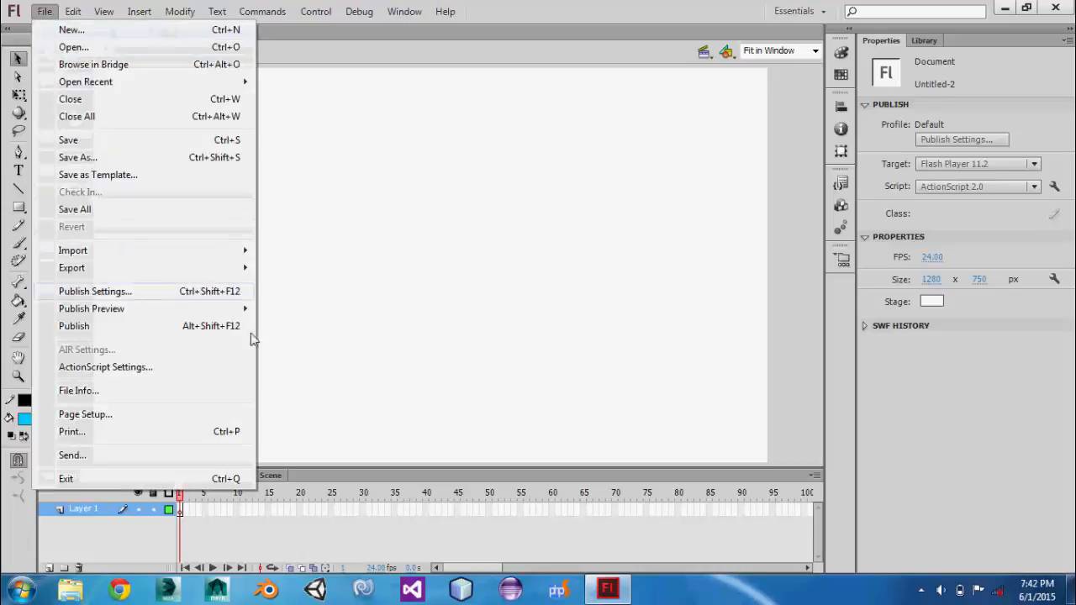
click(544, 280)
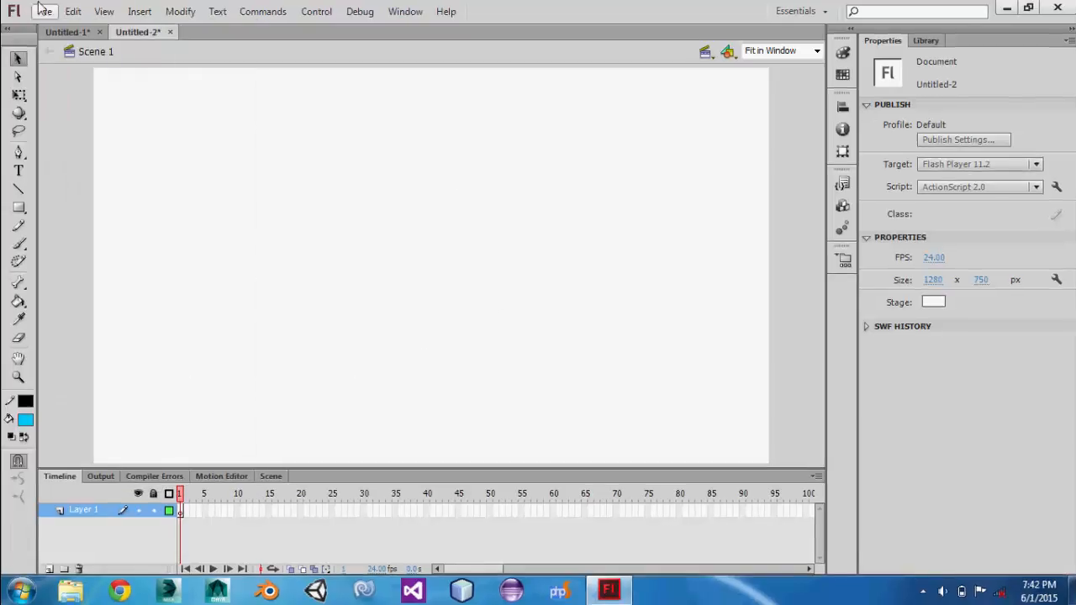
click(45, 12)
mouse_move(117, 355)
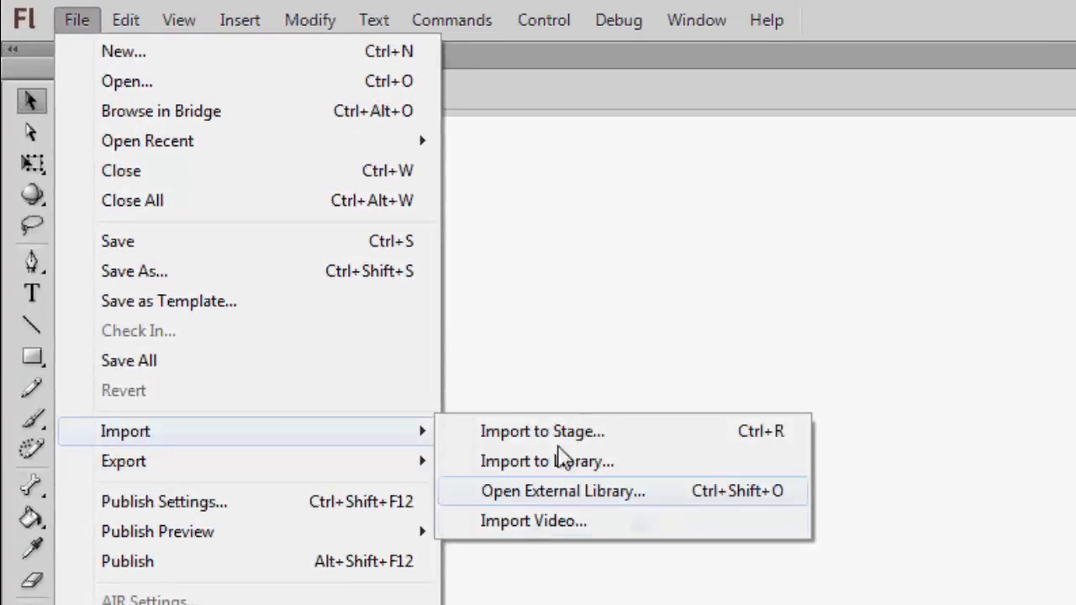
click(566, 522)
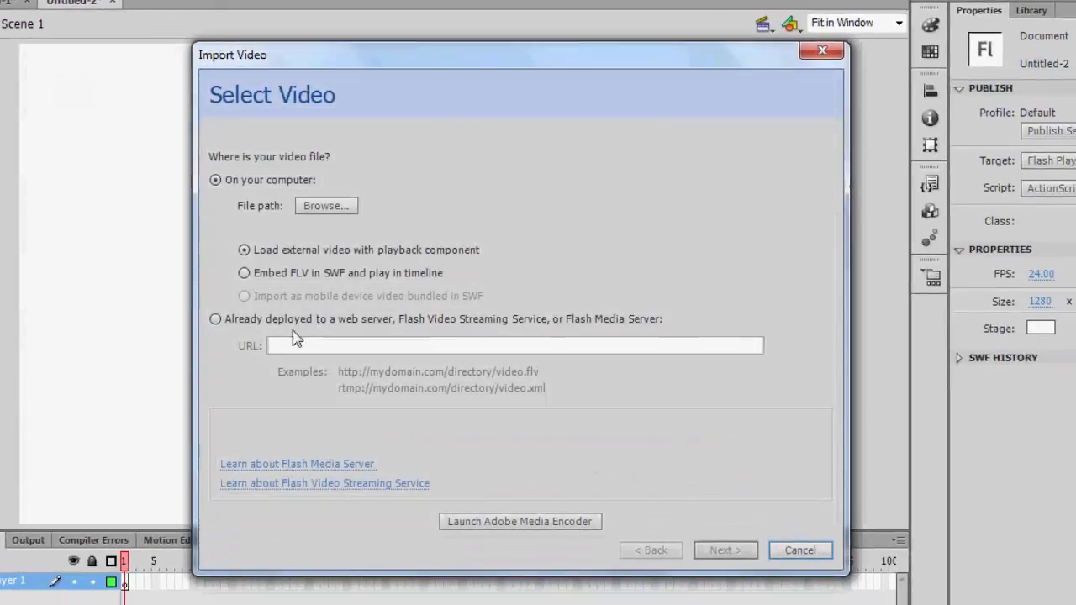
Choose "How to Add Apps to PortableApps Application Manually.mp4" from Protected\Videos\Youtube Uploads as the source video and proceed to the skinning page.
click(328, 206)
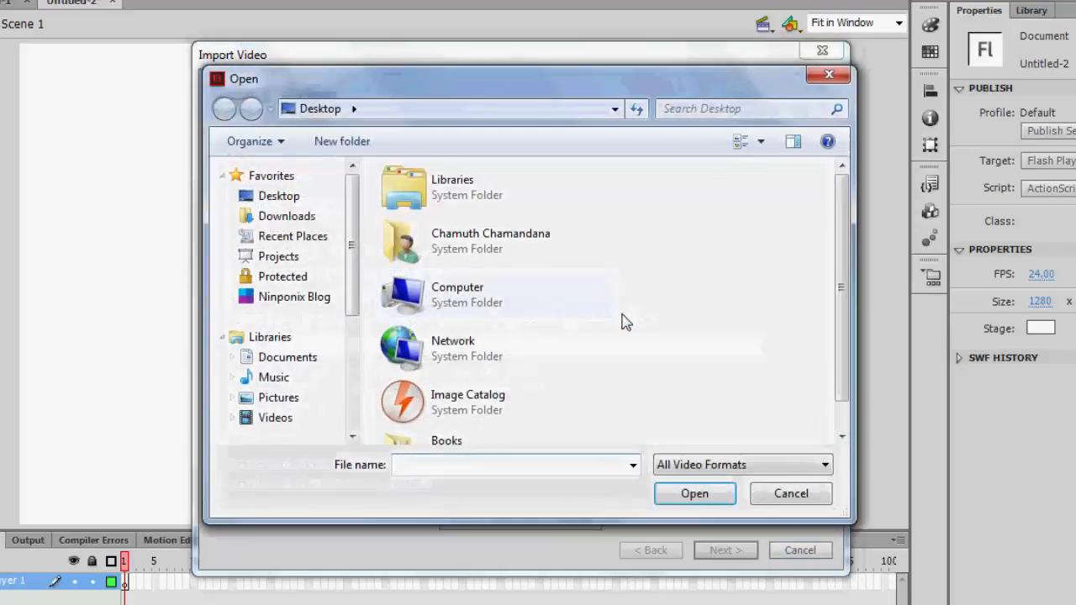
click(286, 280)
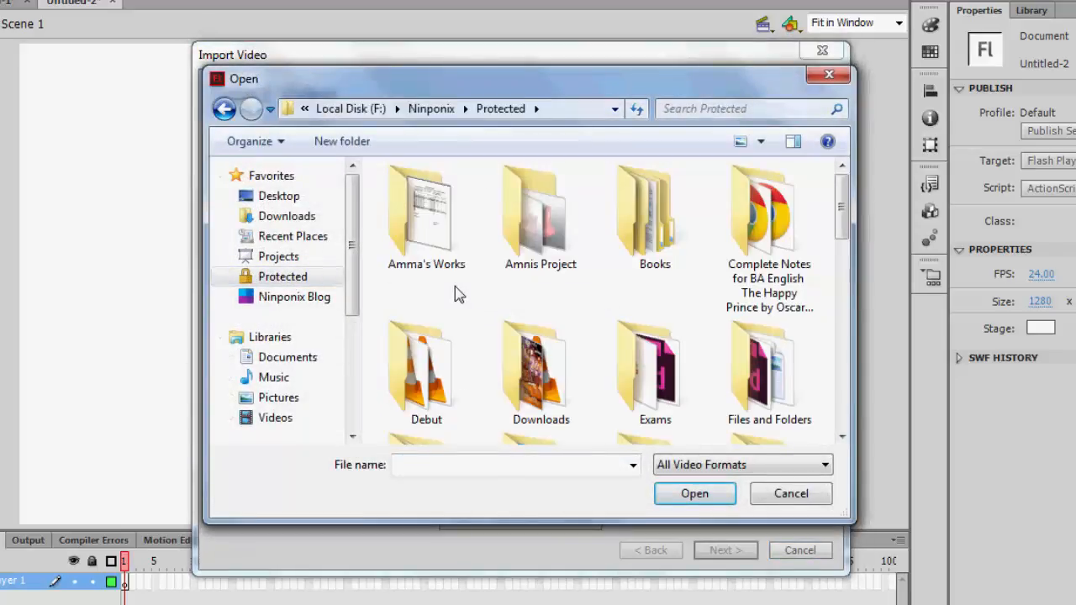
scroll(455, 294, down, 10)
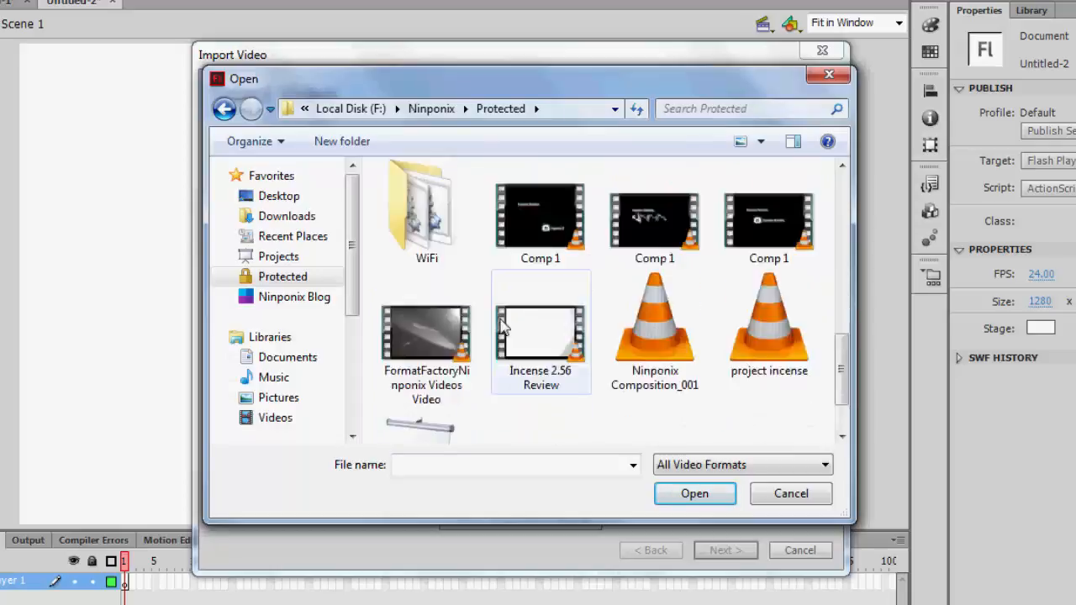
scroll(648, 253, up, 2)
double_click(651, 252)
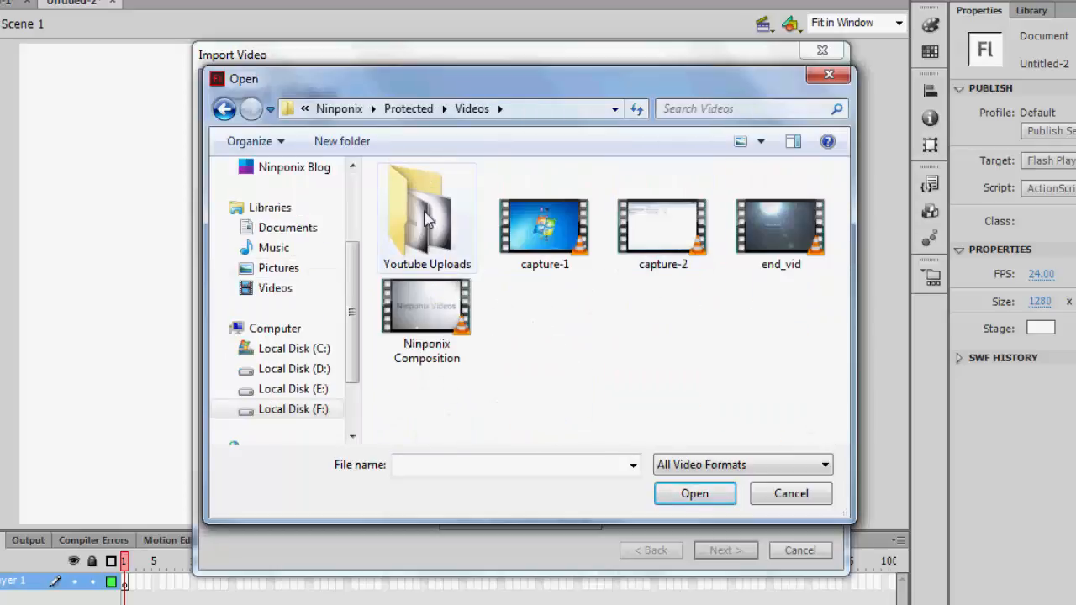
double_click(458, 239)
click(658, 286)
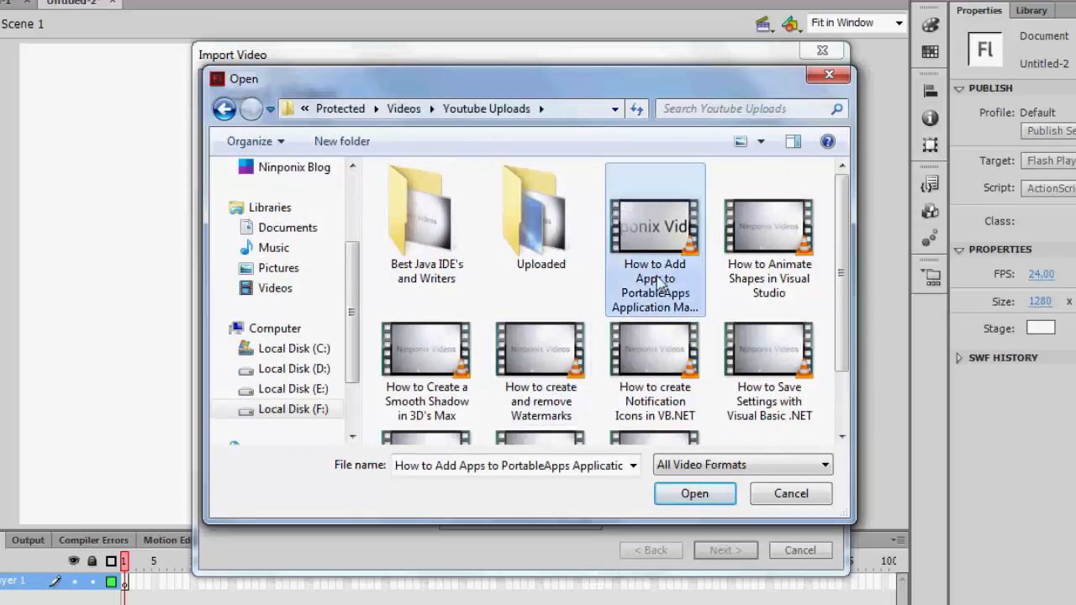
click(723, 501)
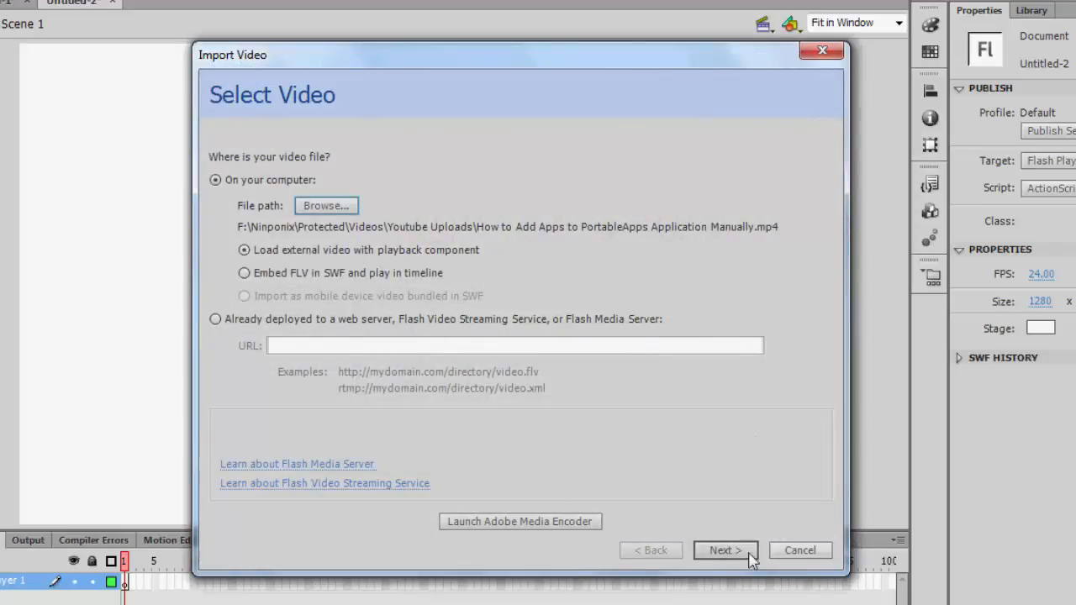
click(705, 558)
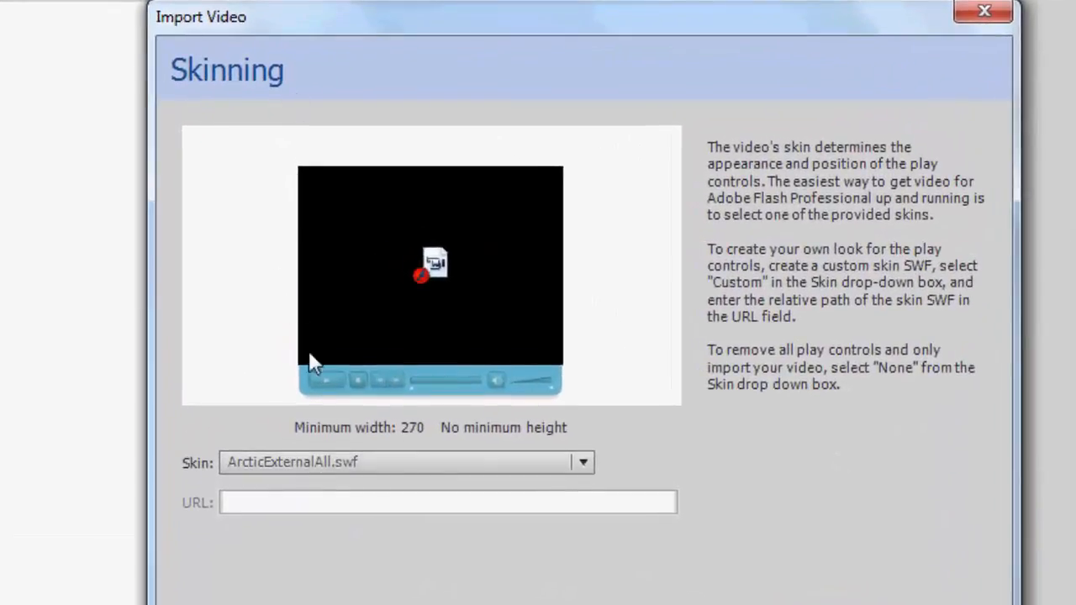
Try the None and ClearOverPlaySeekMute.swf skins, testing the play and seek controls in the preview.
click(353, 463)
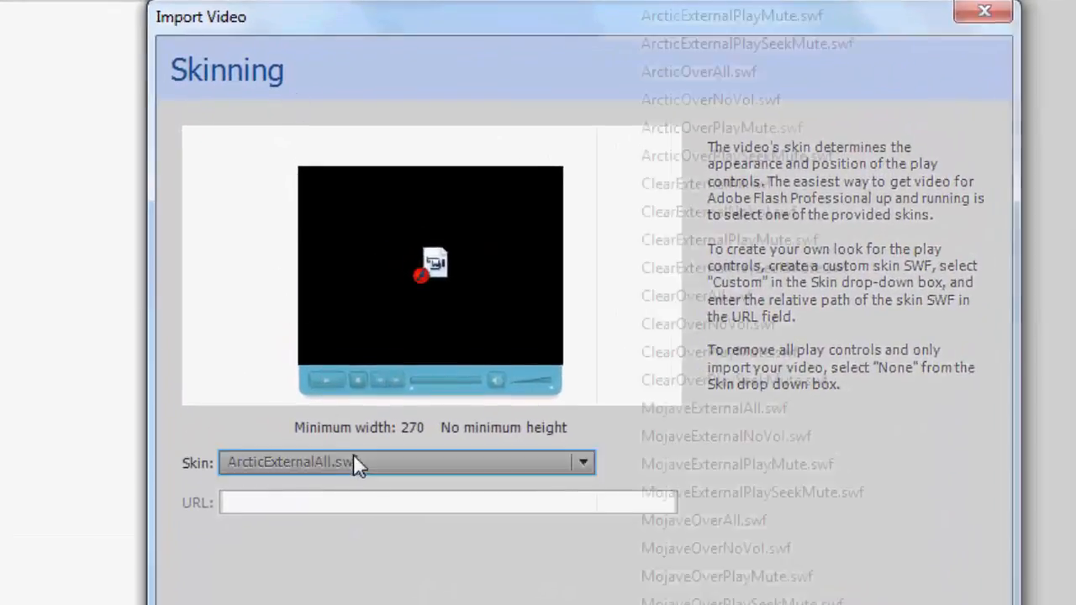
click(693, 43)
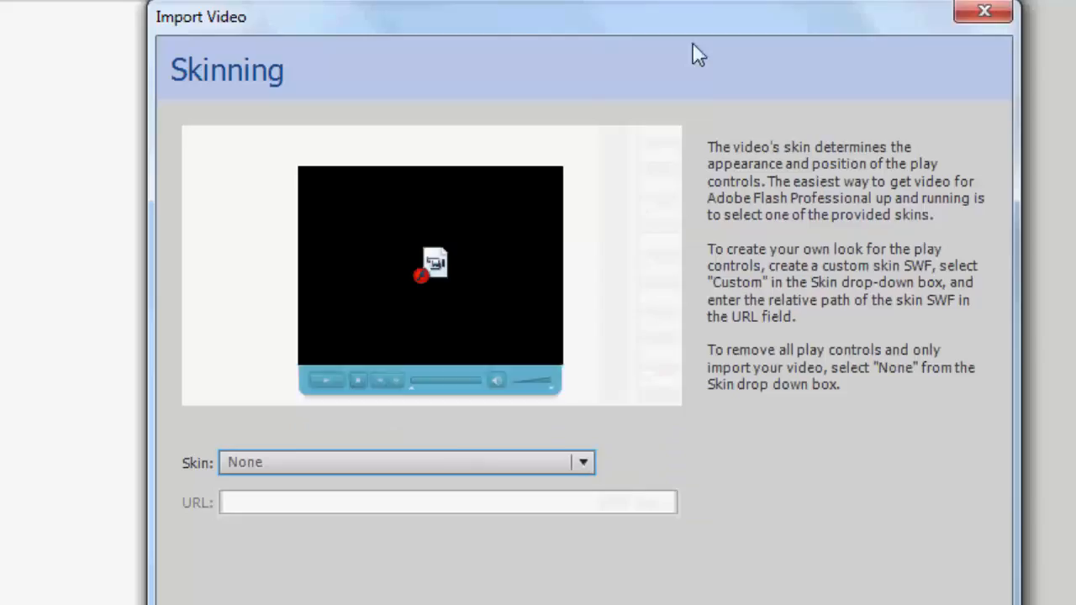
click(572, 464)
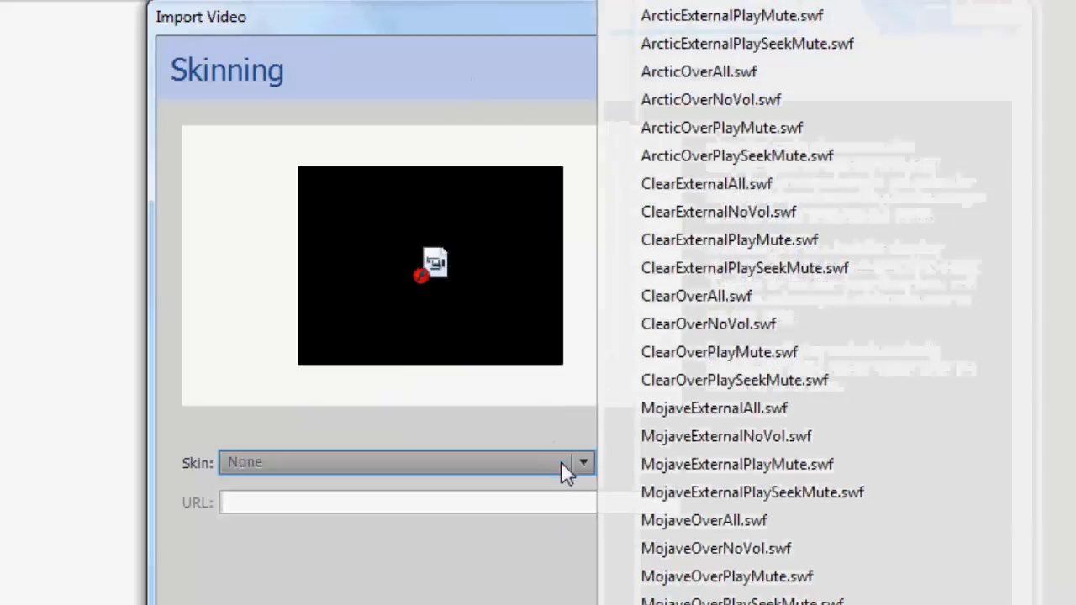
click(845, 383)
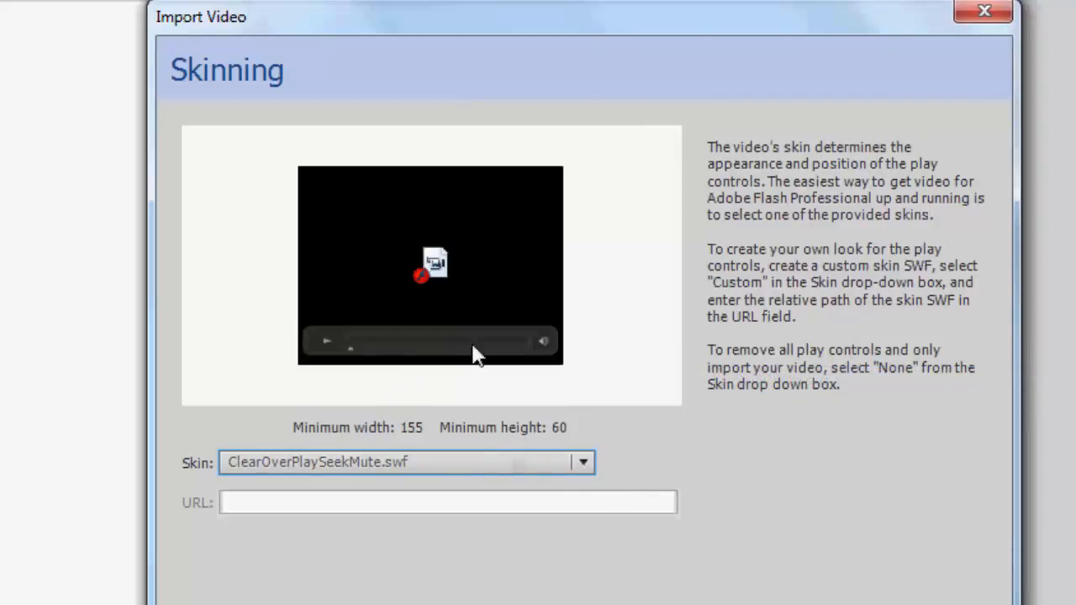
drag(353, 353, 432, 356)
click(328, 345)
drag(356, 353, 426, 356)
click(582, 462)
click(655, 2)
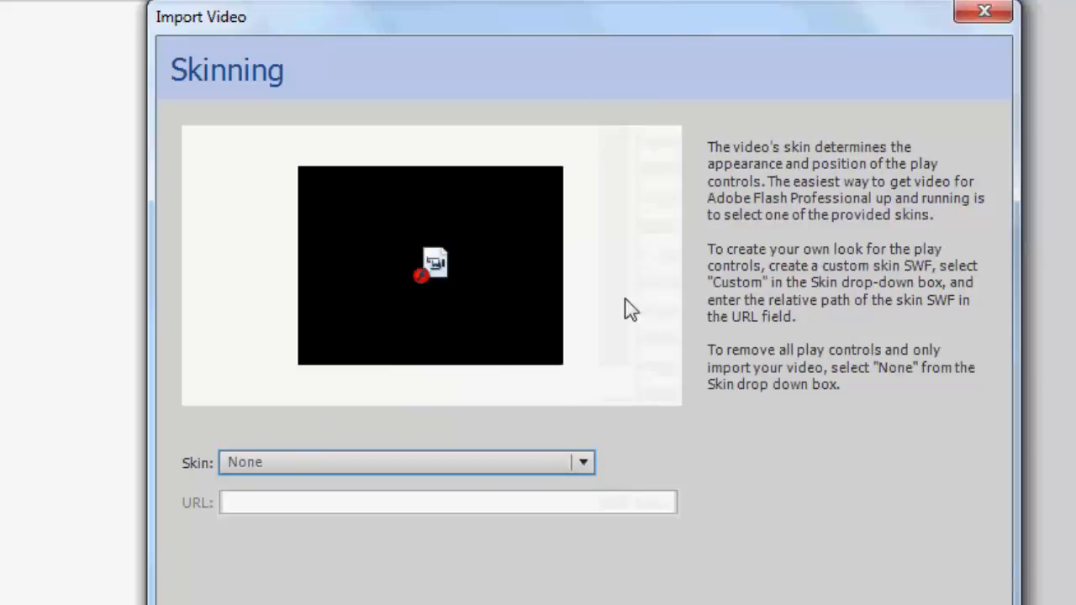
Choose the ClearOverAll.swf skin and finish the video import onto the stage.
click(328, 462)
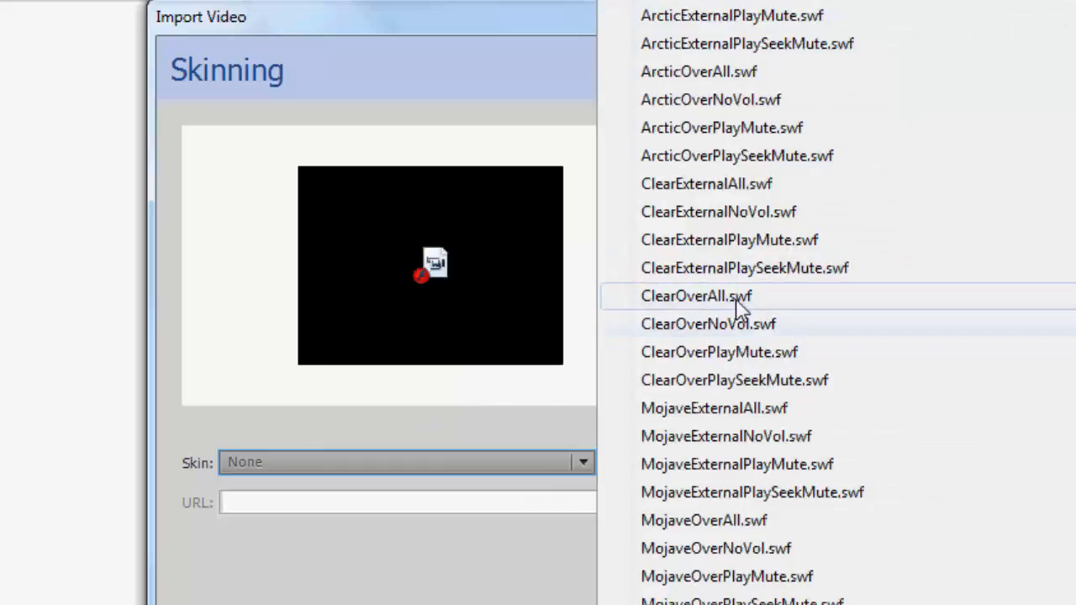
click(677, 298)
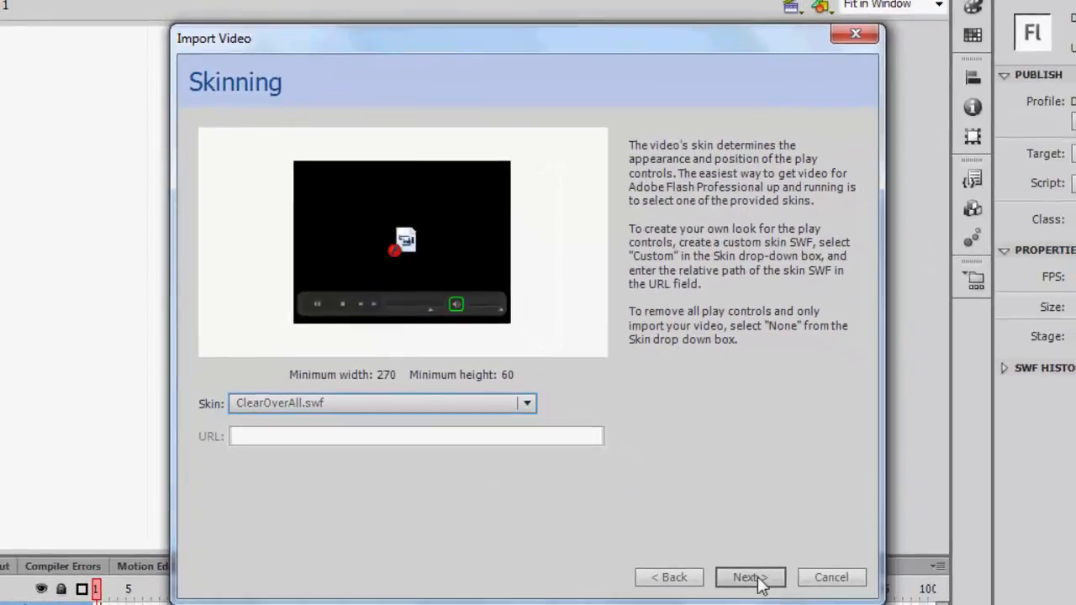
click(750, 578)
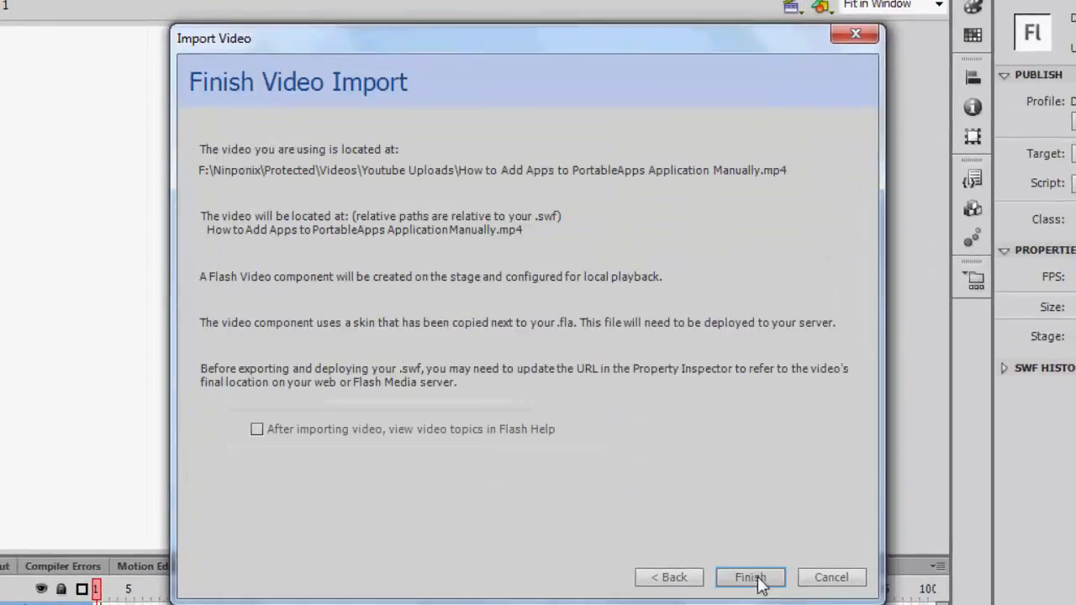
click(750, 577)
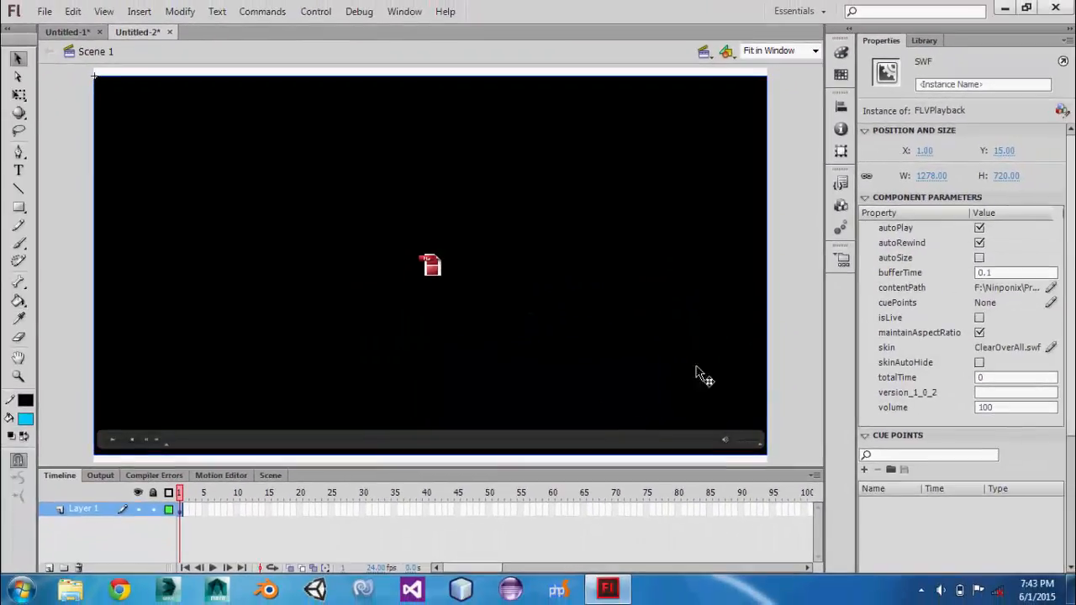
click(855, 249)
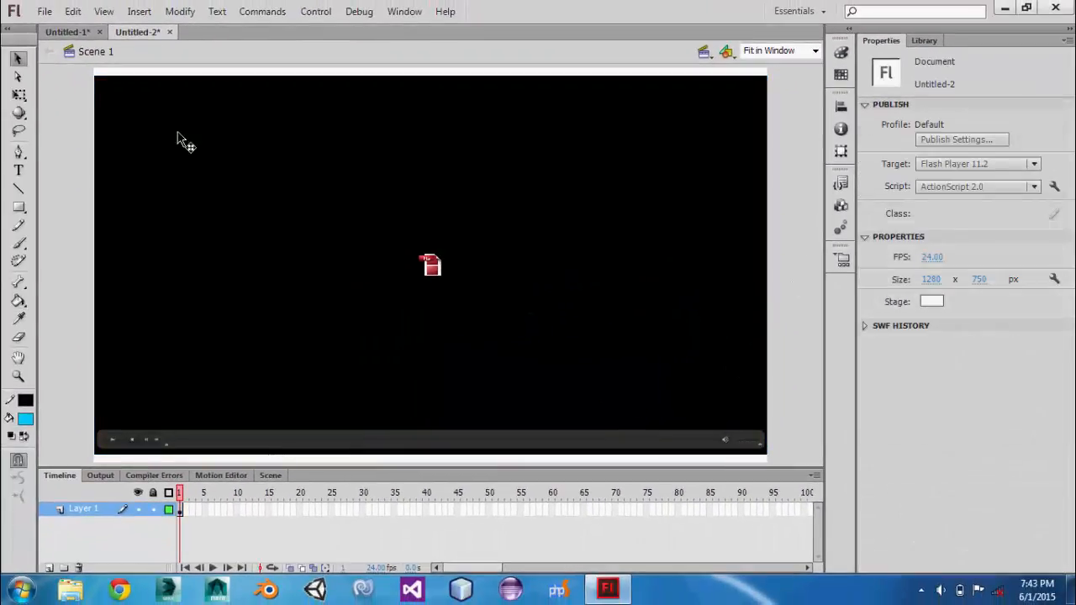
click(759, 226)
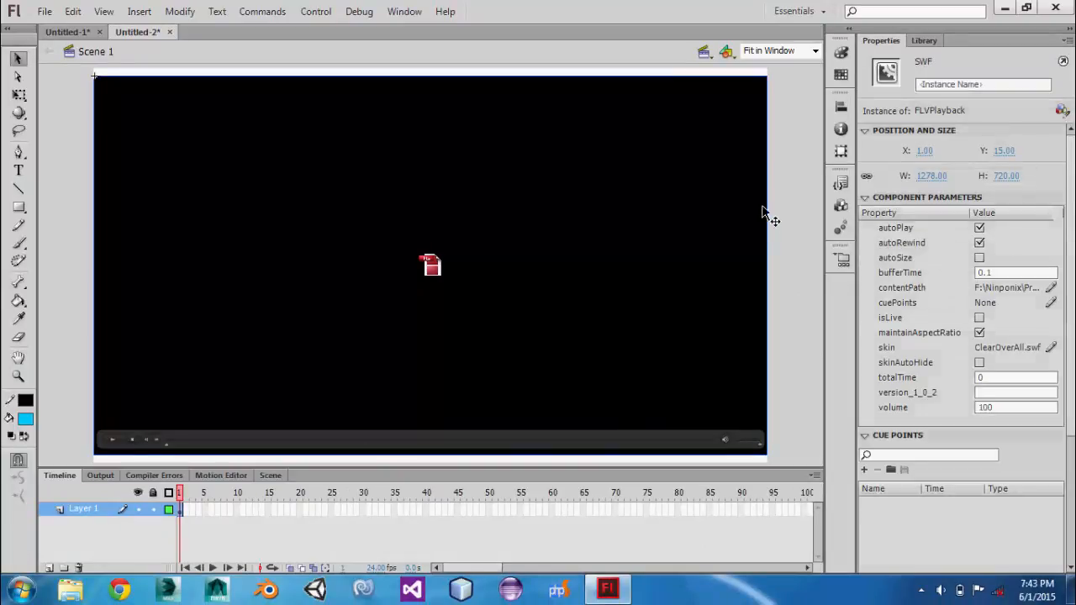
click(772, 216)
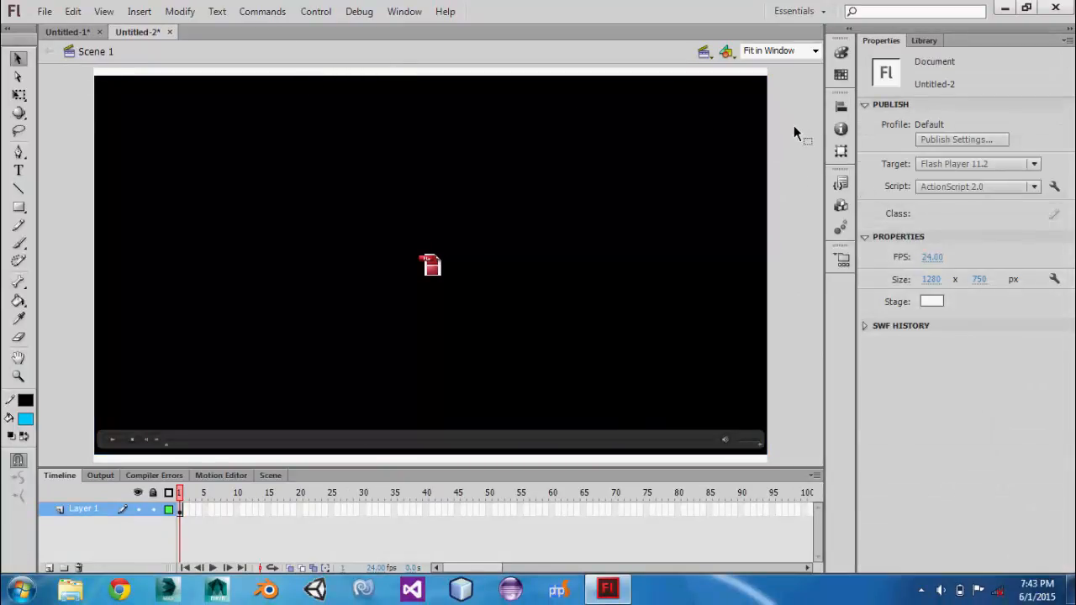
Test the movie in a maximized preview window to check the video playback, then close the preview.
key(ctrl+Return)
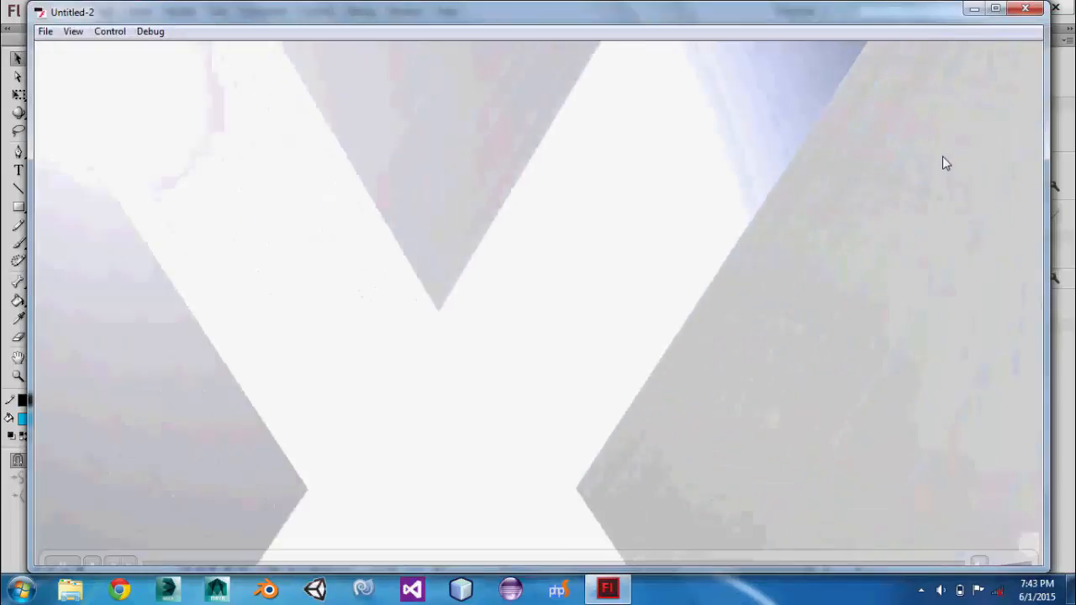
click(1004, 10)
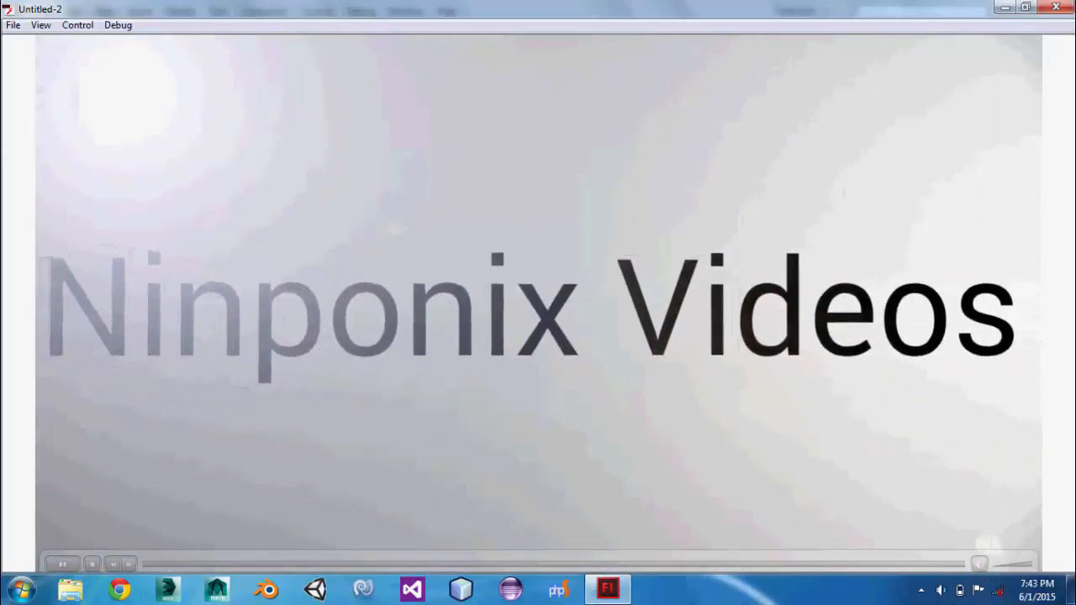
click(1057, 7)
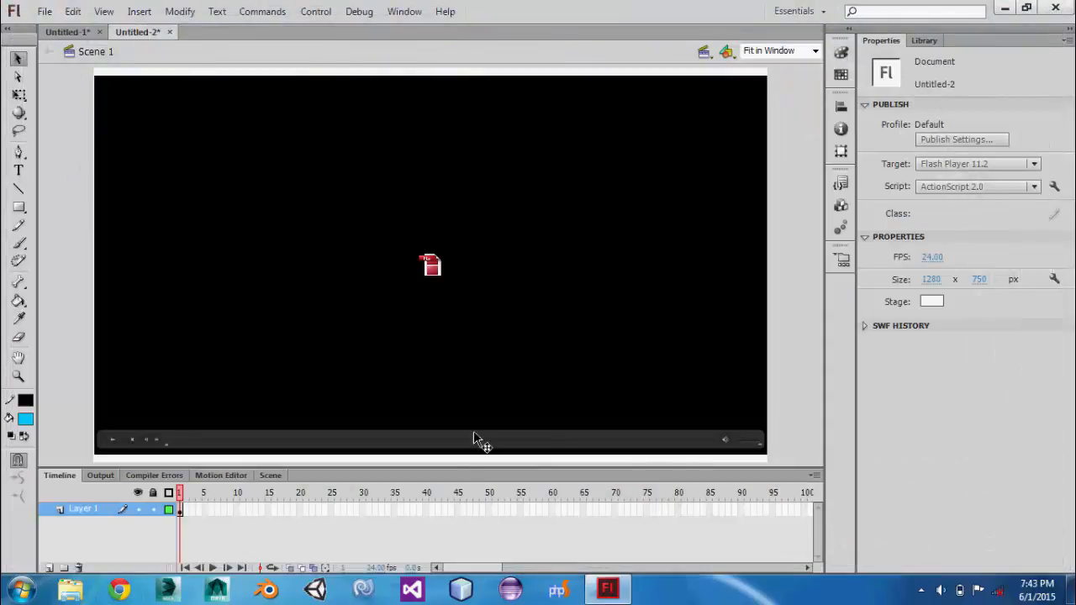
Change the skin of the FLVPlayback component on the stage from its component parameters to None.
right_click(436, 281)
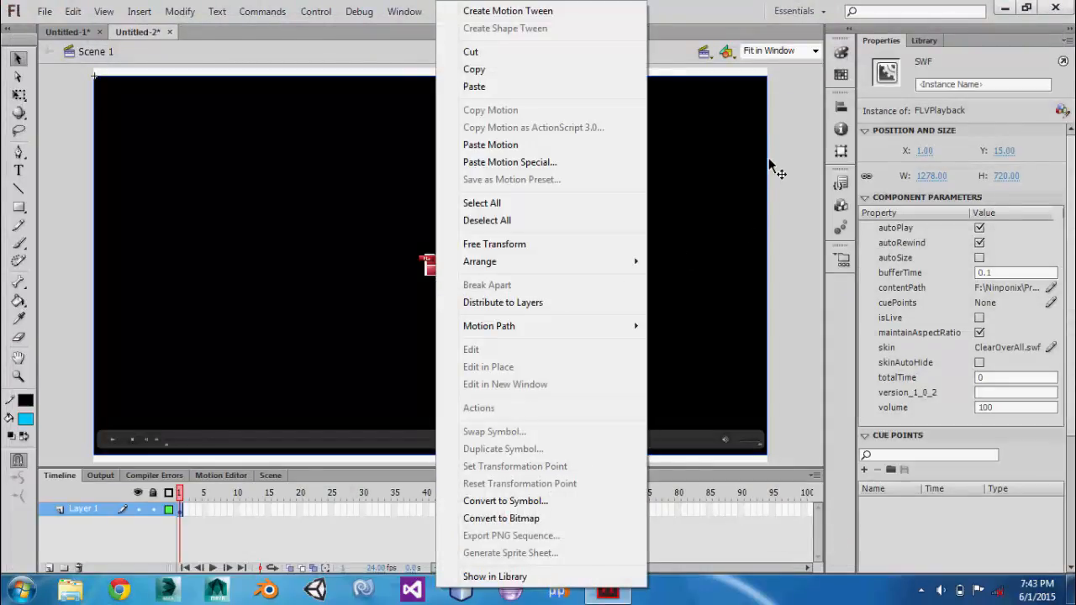
click(690, 168)
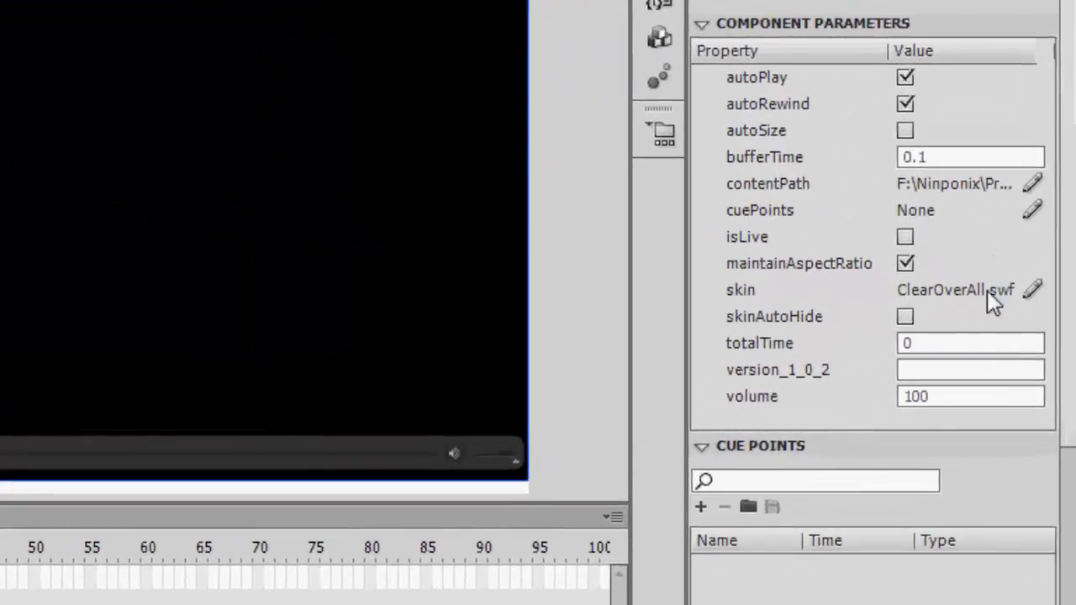
click(989, 292)
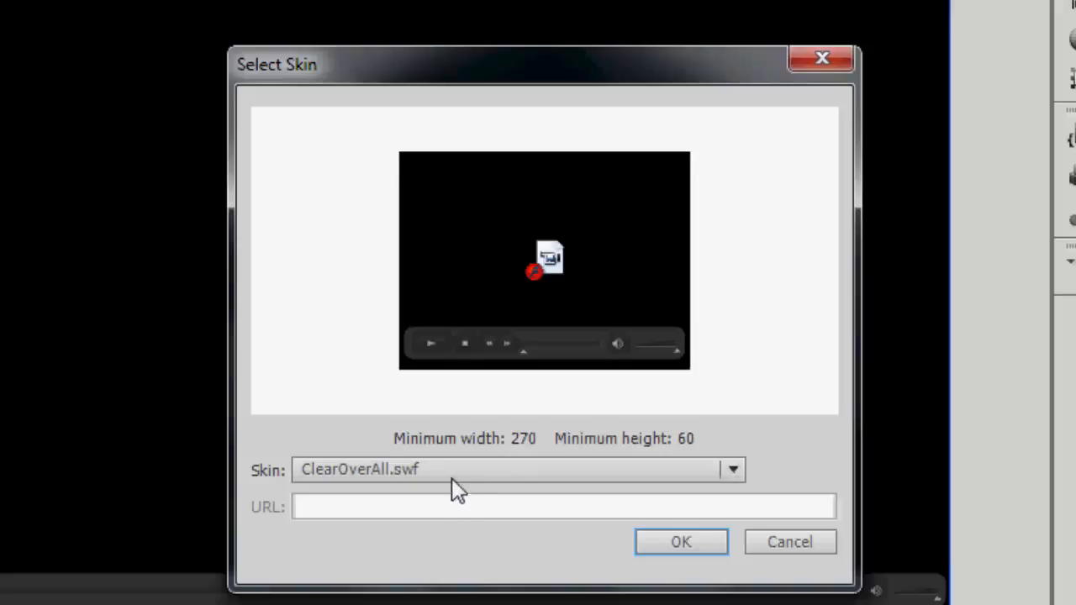
click(363, 467)
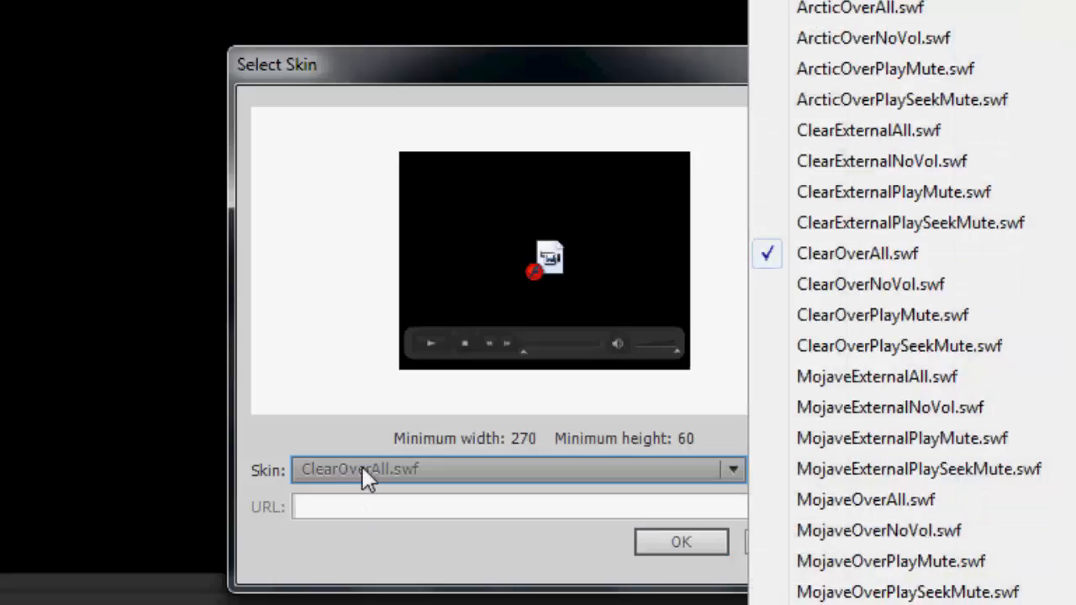
click(811, 2)
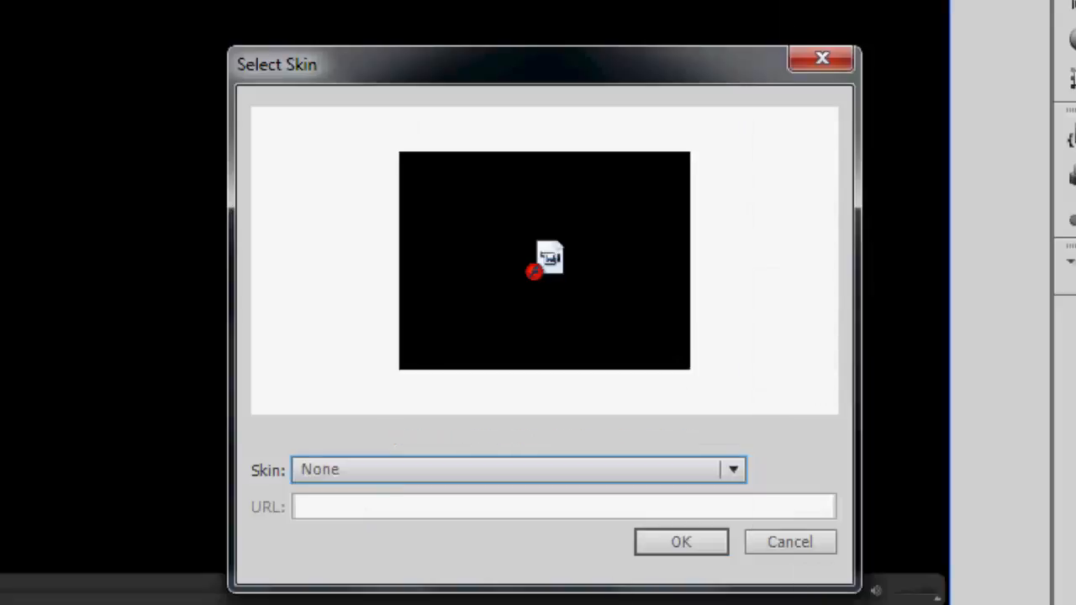
click(659, 551)
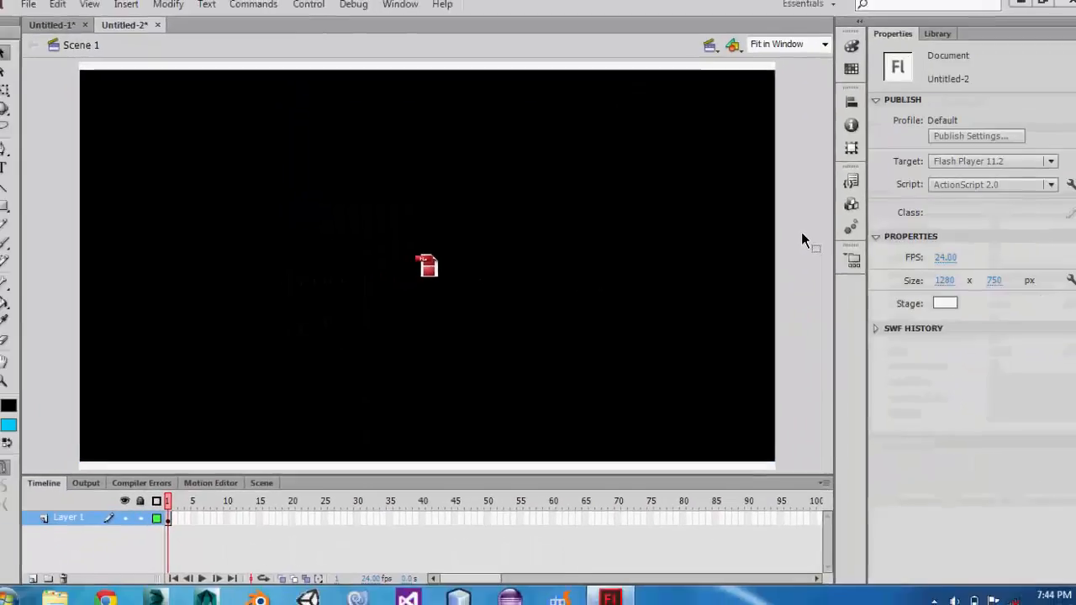
Test the movie without playback controls, view it maximized and restored, and close the preview.
key(ctrl+Return)
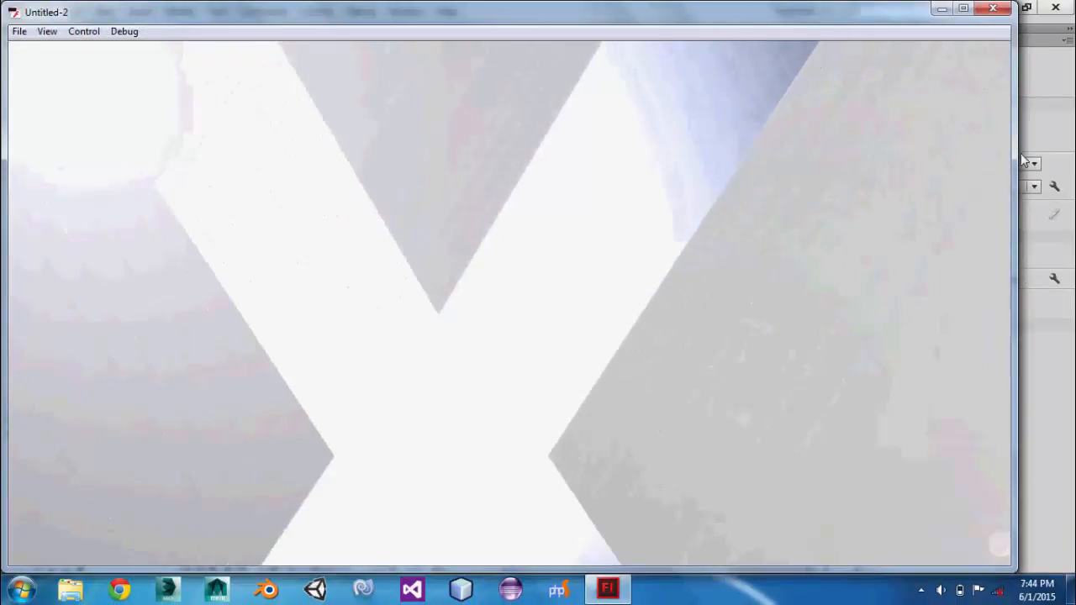
click(963, 8)
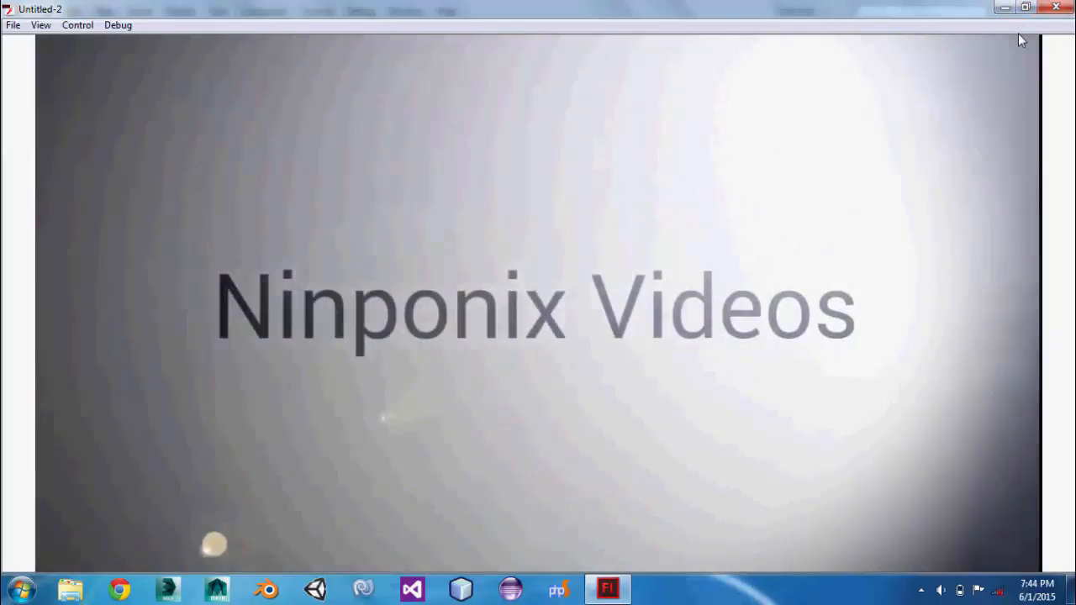
click(1026, 8)
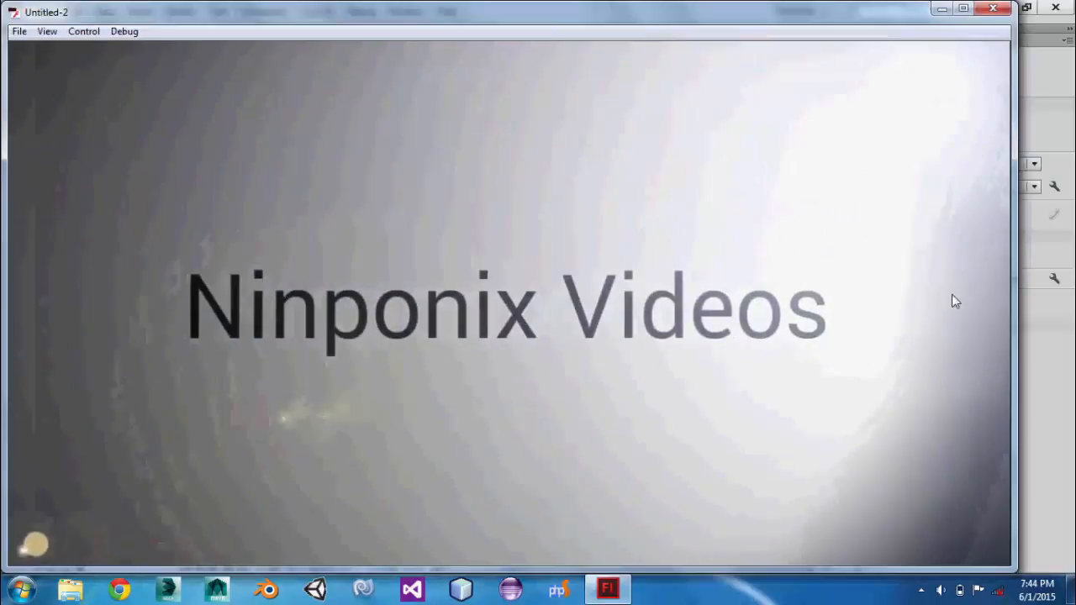
click(993, 8)
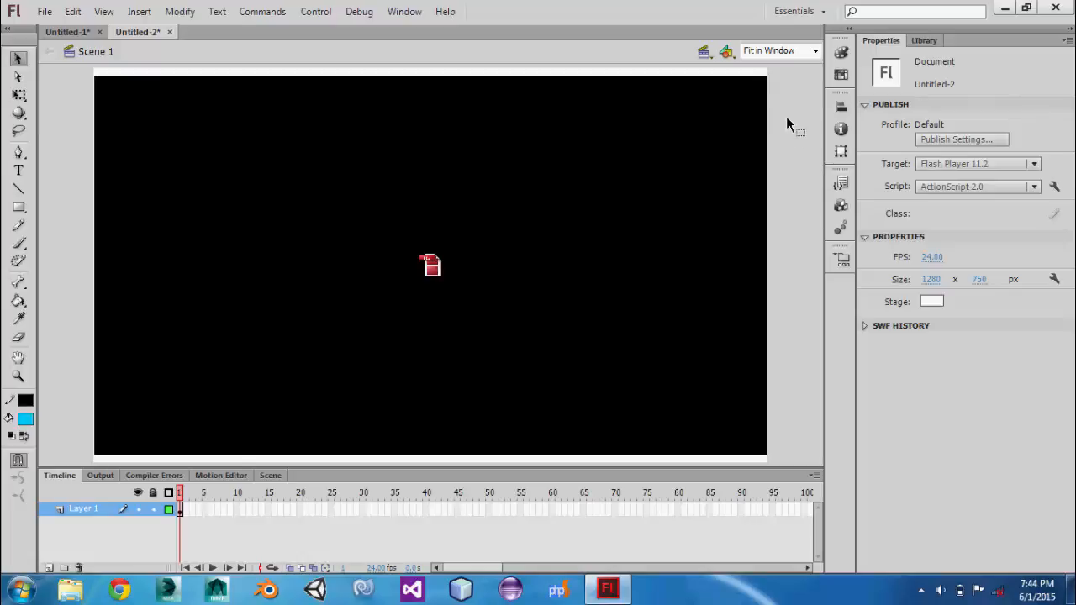
Compare the video components on the stages of the Untitled-1 and Untitled-2 documents, ending on Untitled-2.
click(68, 31)
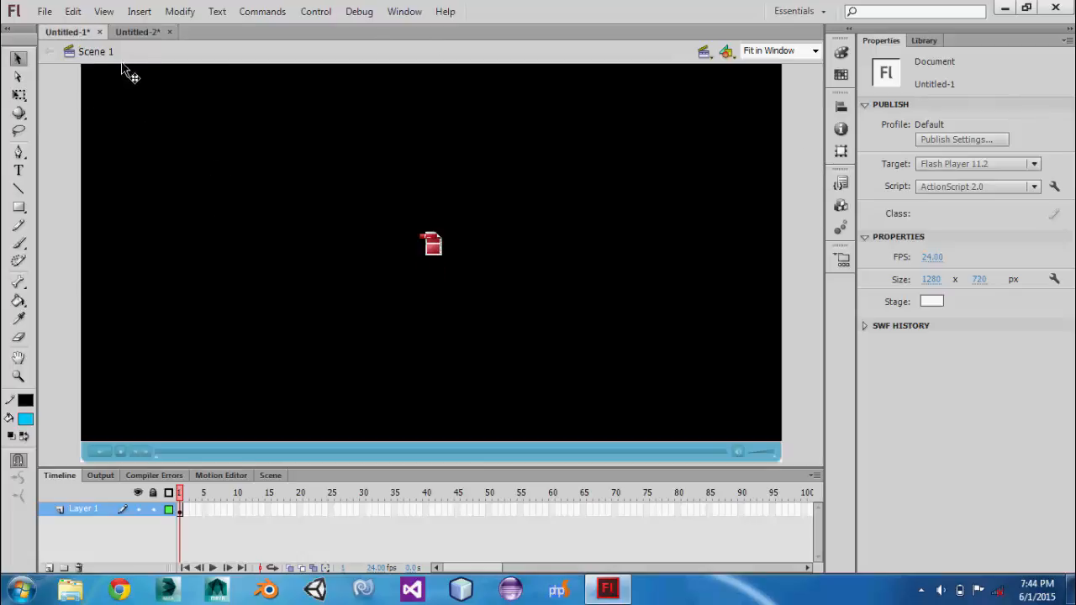
click(137, 31)
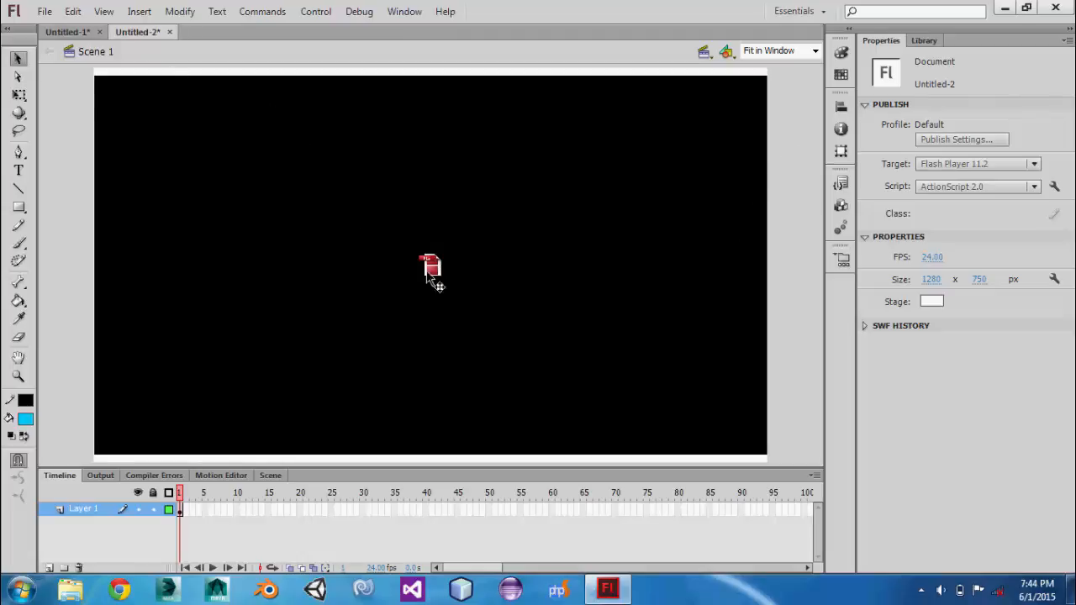
click(68, 32)
click(137, 31)
click(44, 11)
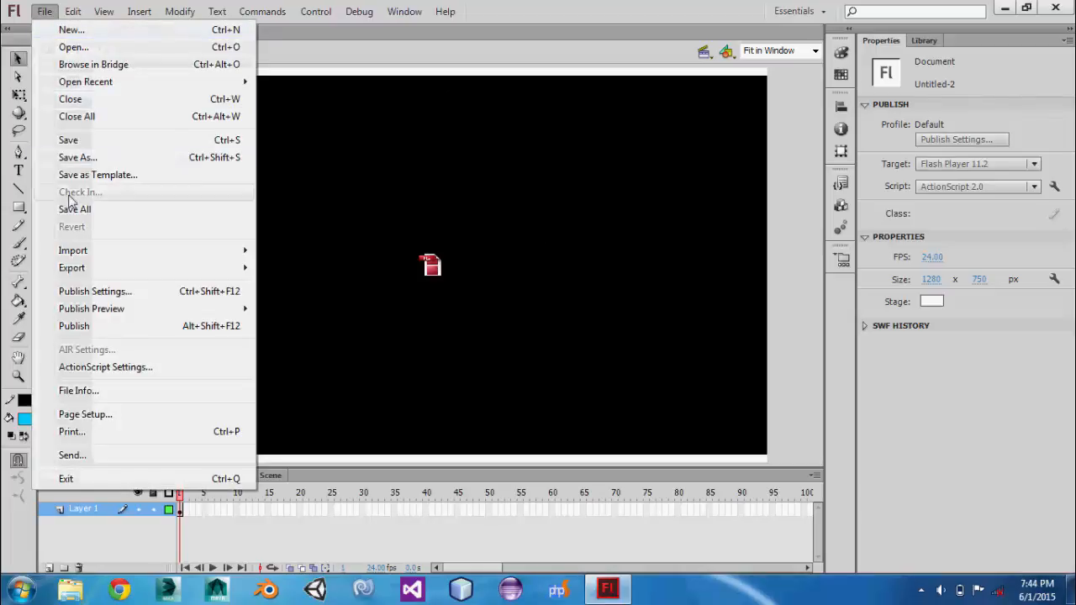
mouse_move(96, 250)
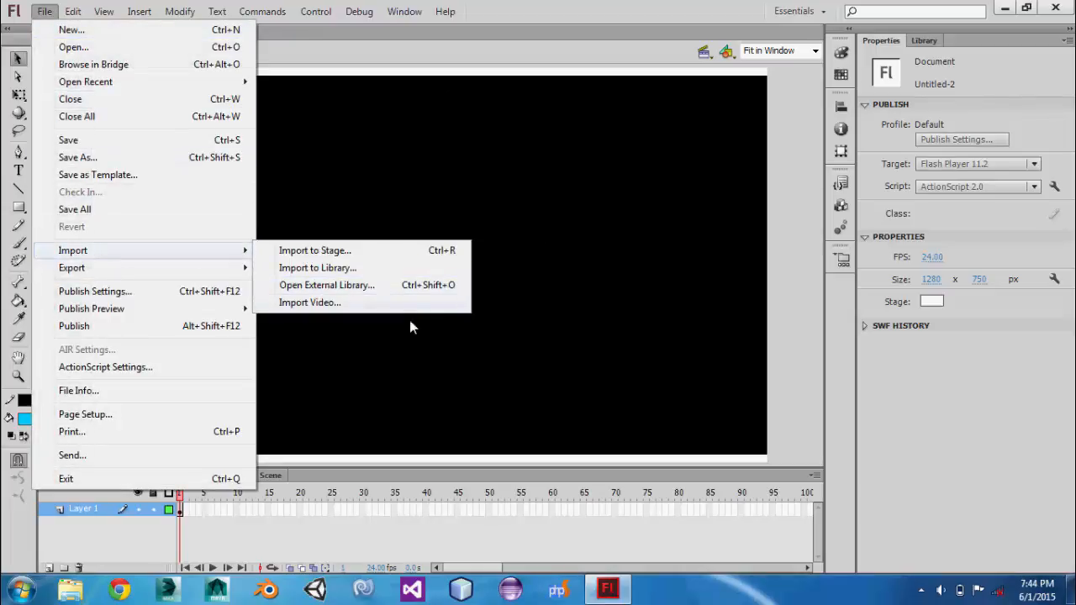
click(787, 172)
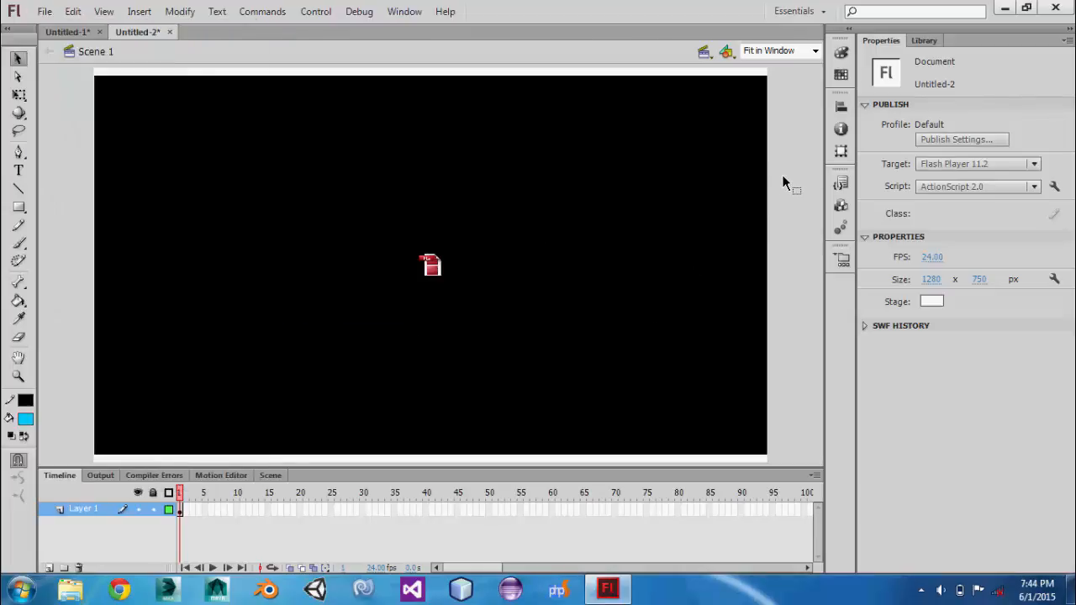